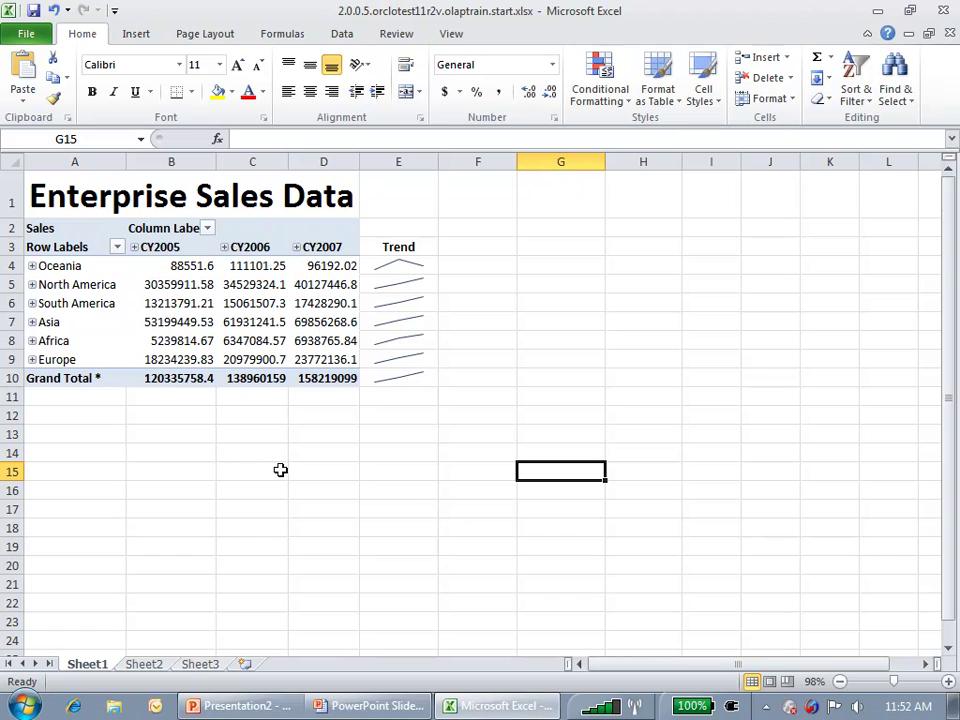
Step: Expand and collapse the South America and North America rows of the pivot table to view their country sales
{"action": "left_click", "coordinate": [32, 304]}
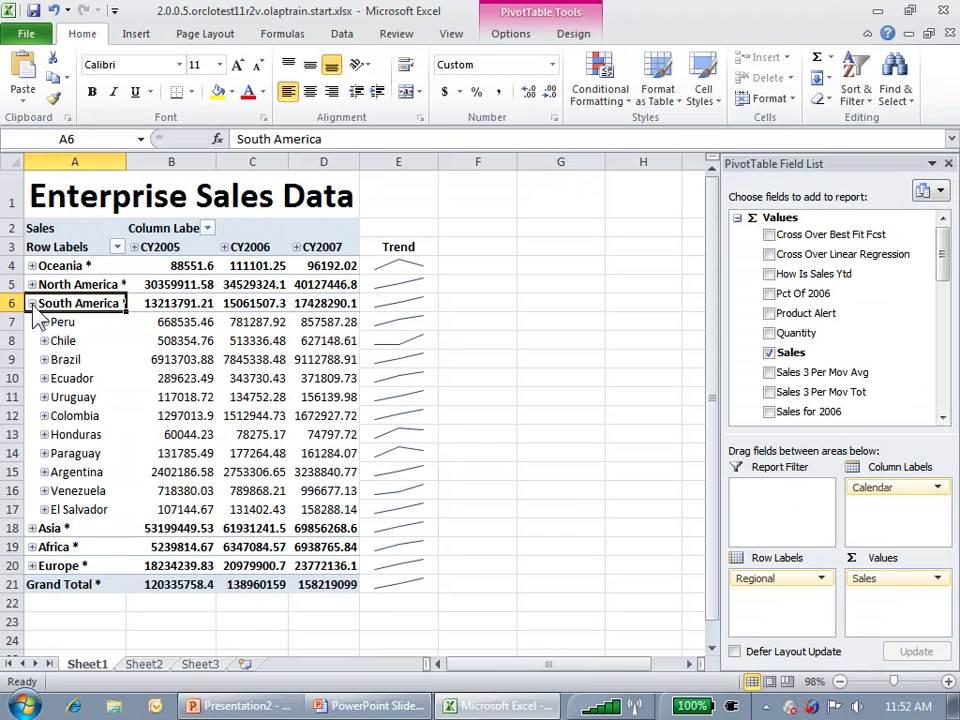
{"action": "left_click", "coordinate": [32, 304]}
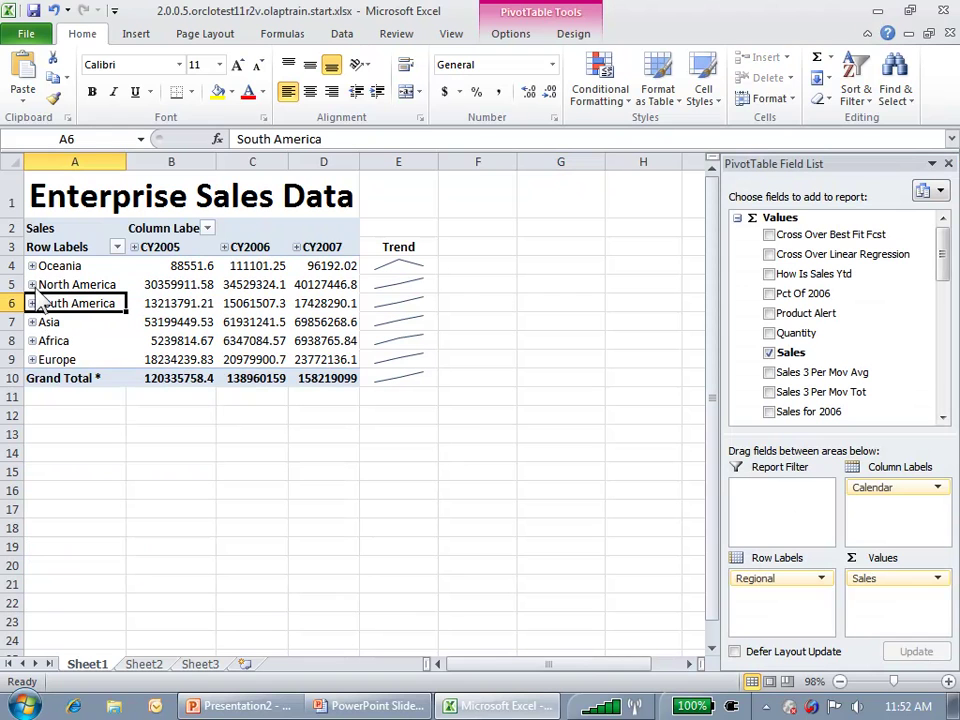
{"action": "left_click", "coordinate": [32, 285]}
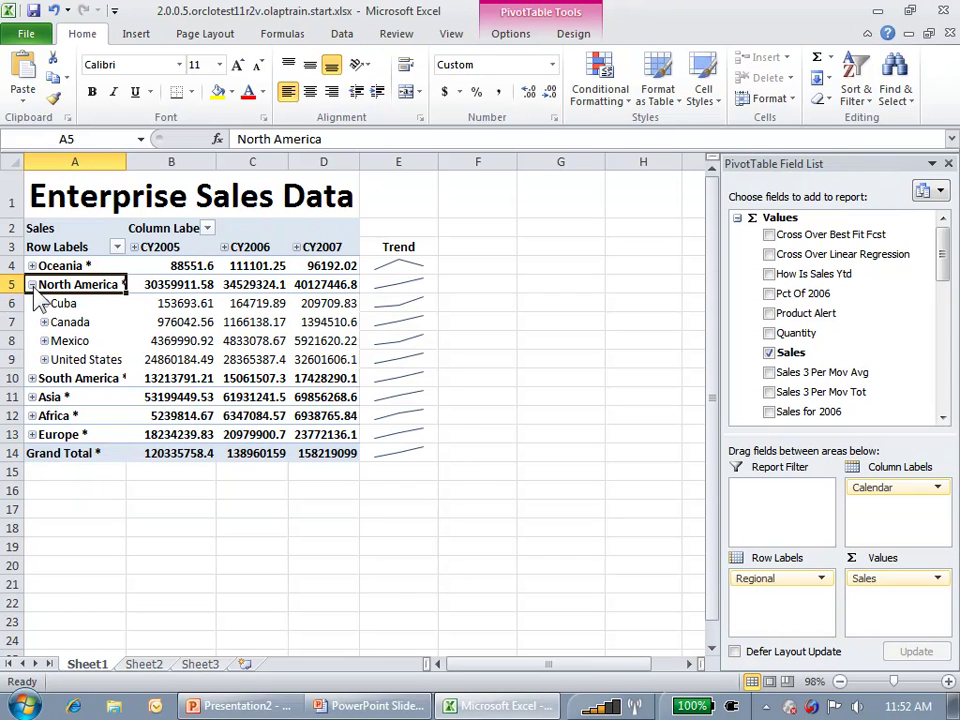
{"action": "left_click", "coordinate": [32, 285]}
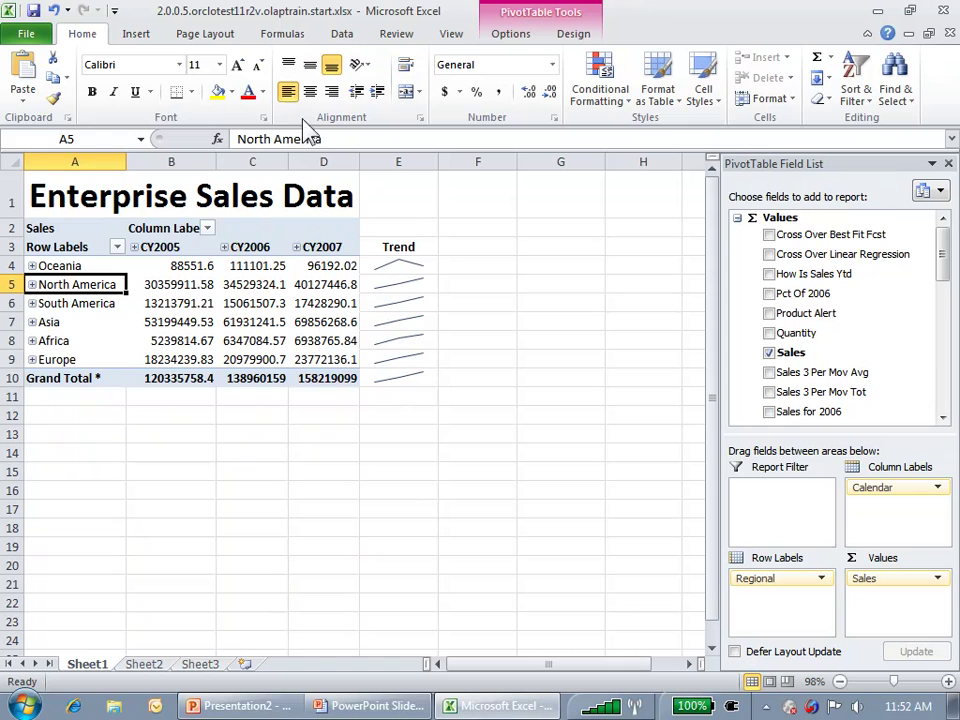
Step: Drill into the North America row and the Asia row in turn, collapsing each one after viewing its countries
{"action": "left_click", "coordinate": [137, 38]}
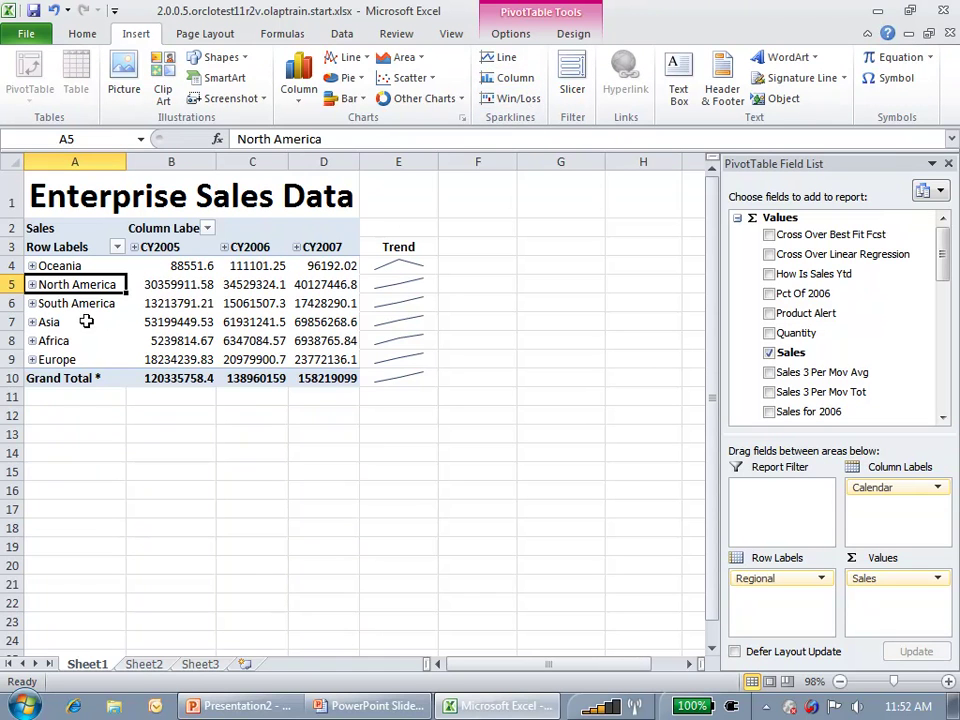
{"action": "left_click", "coordinate": [32, 285]}
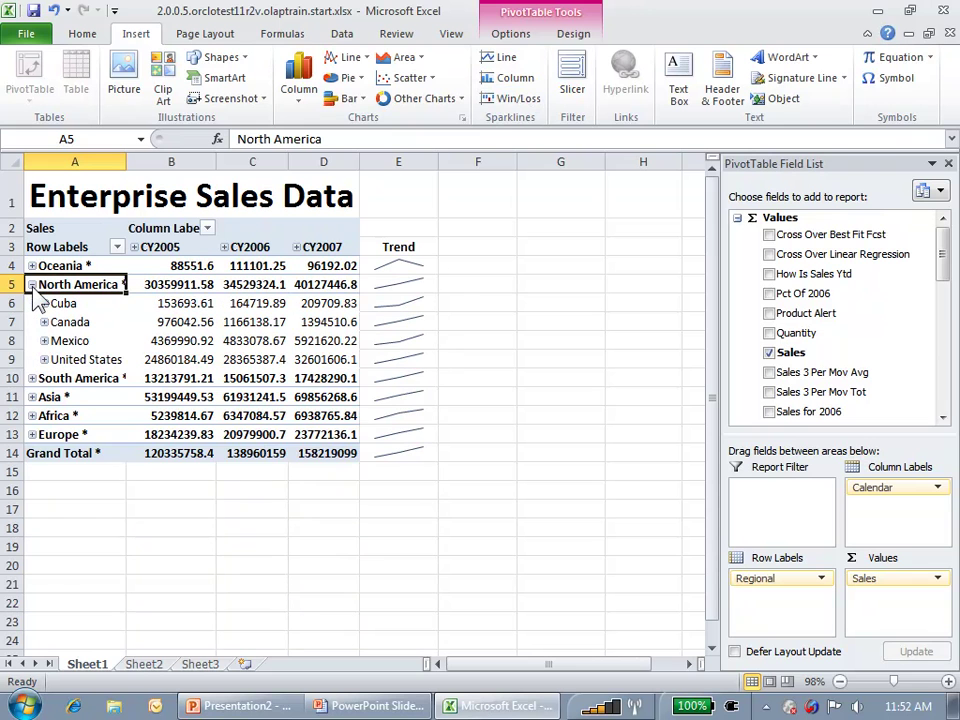
{"action": "left_click", "coordinate": [32, 285]}
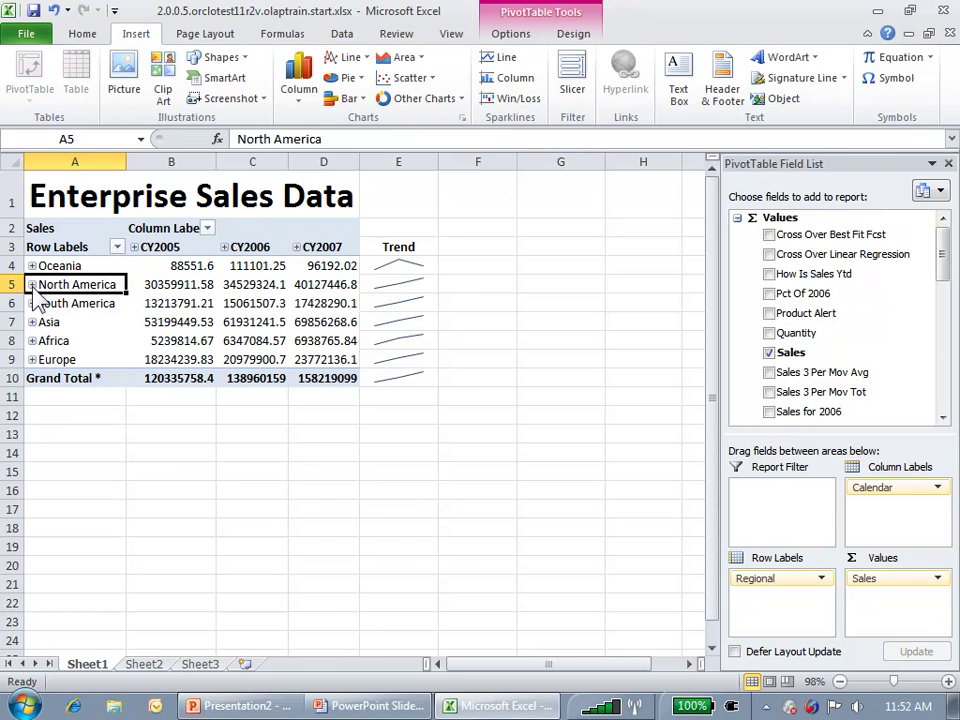
{"action": "left_click", "coordinate": [32, 322]}
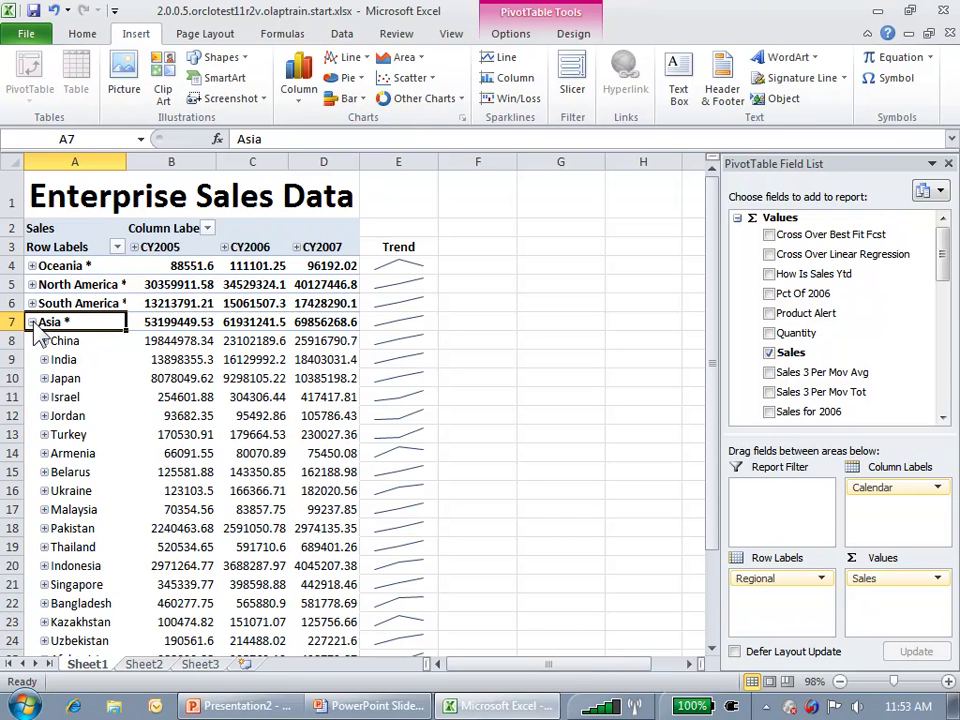
{"action": "left_click", "coordinate": [32, 322]}
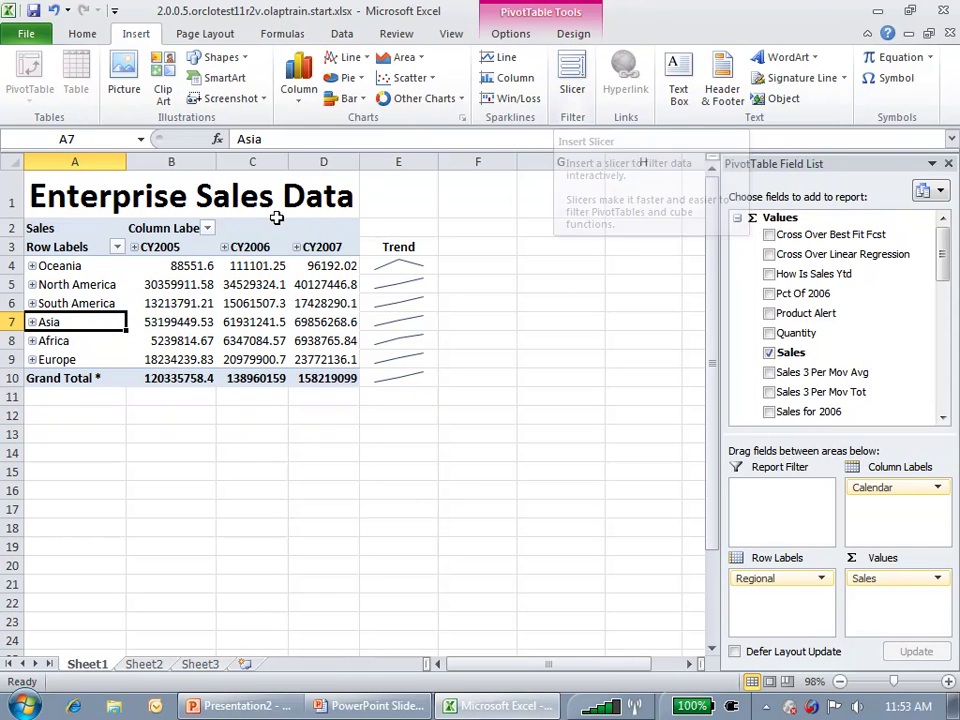
Step: Insert a slicer for the product Category level, place it beside the Trend column and enlarge it to about 7.31 cm high
{"action": "left_click", "coordinate": [574, 80]}
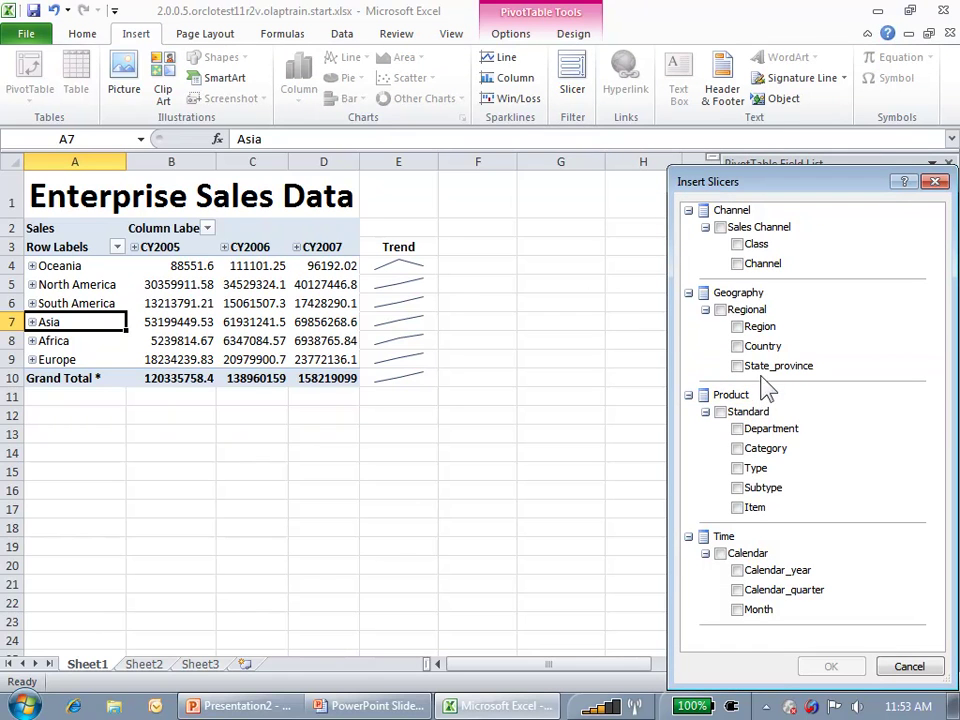
{"action": "left_click", "coordinate": [737, 449]}
{"action": "left_click", "coordinate": [831, 667]}
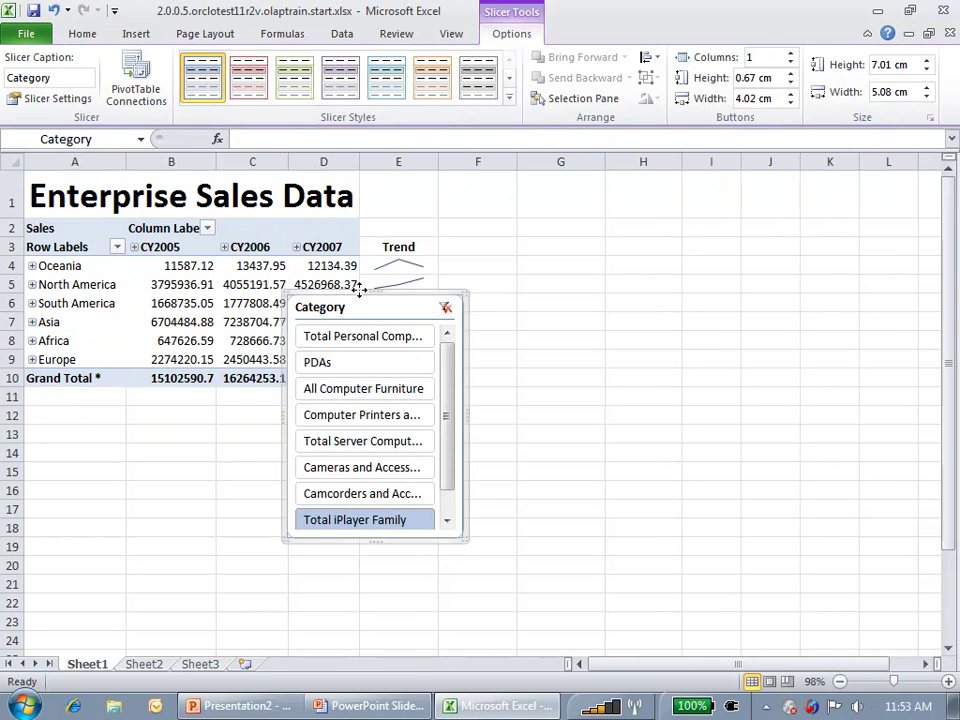
{"action": "left_click_drag", "start_coordinate": [358, 287], "coordinate": [514, 221]}
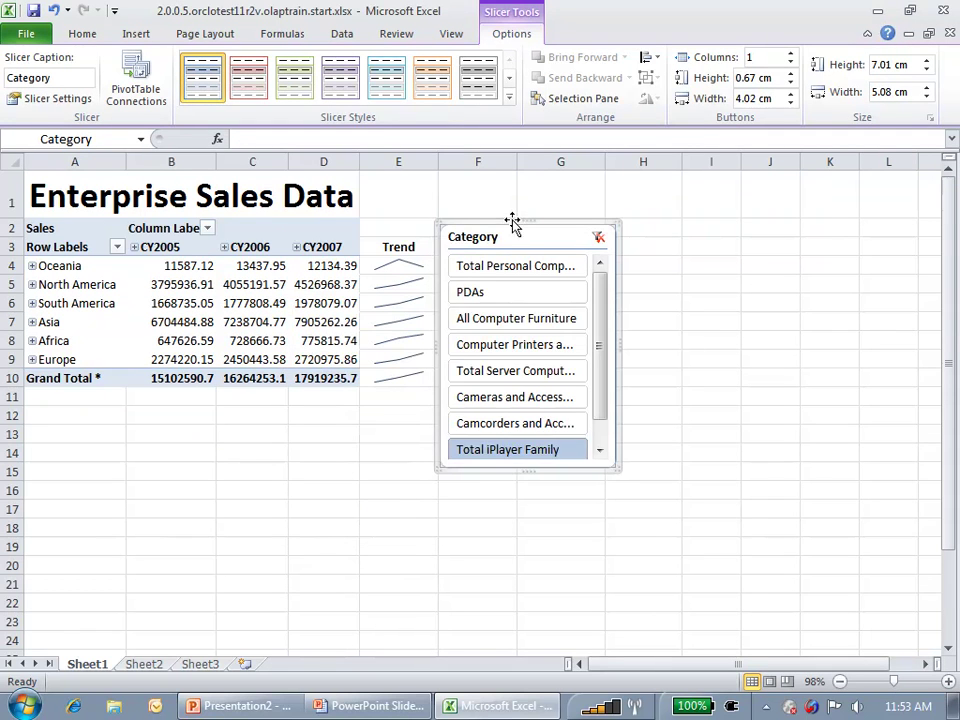
{"action": "mouse_move", "coordinate": [526, 469]}
{"action": "left_mouse_down"}
{"action": "mouse_move", "coordinate": [525, 516]}
{"action": "mouse_move", "coordinate": [525, 477]}
{"action": "left_mouse_up"}
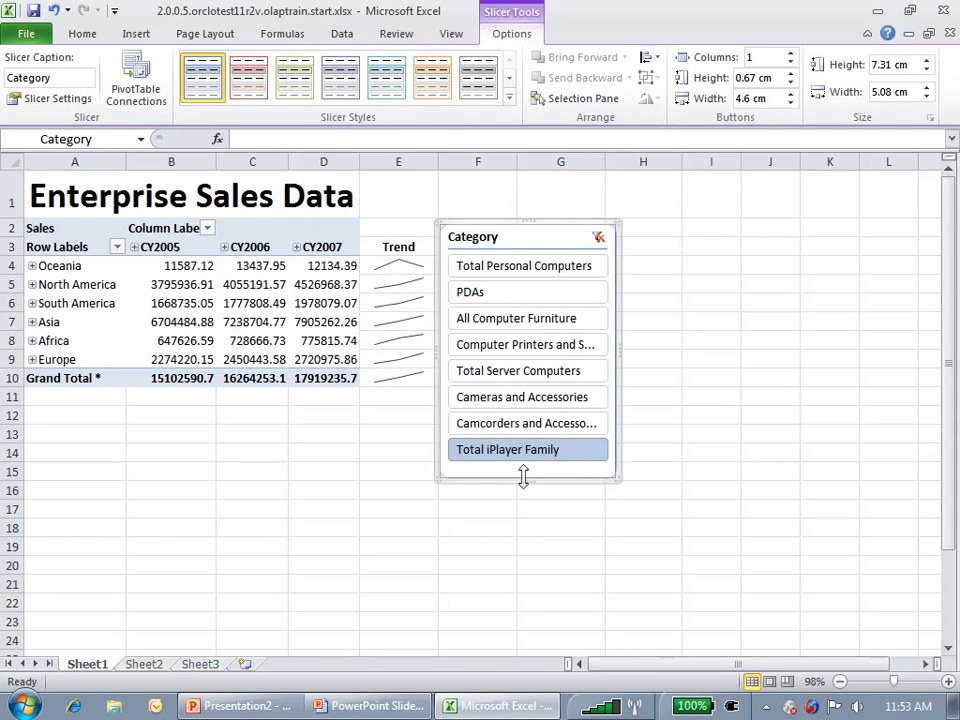
Step: Filter the pivot table by All Computer Furniture, Total Personal Computers, Total Server Computers, and Cameras and Accessories, one category at a time
{"action": "left_click", "coordinate": [483, 324]}
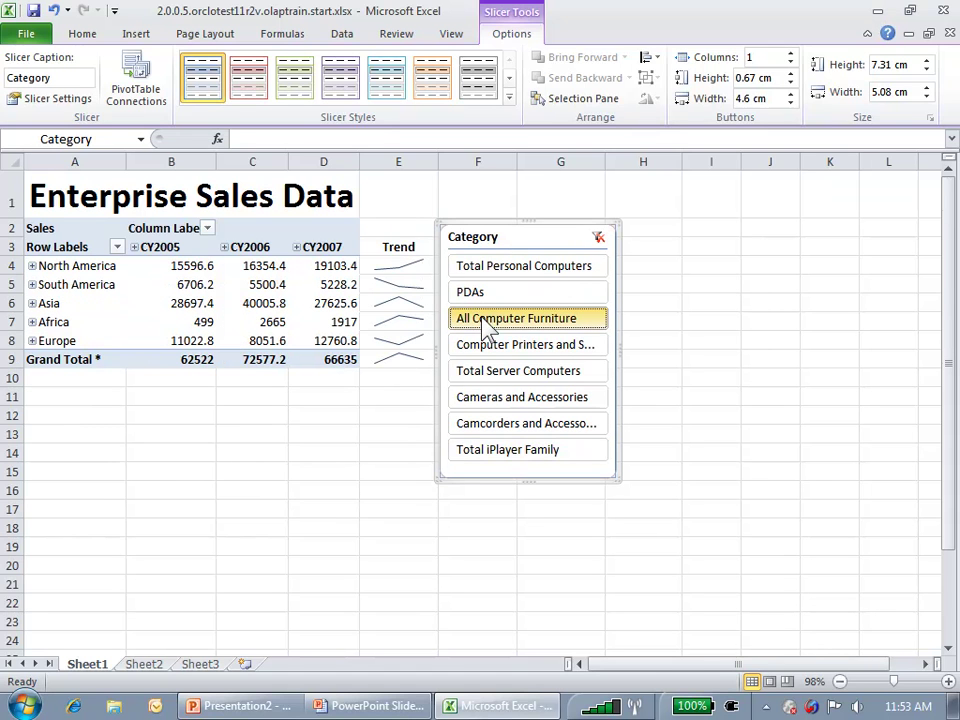
{"action": "left_click", "coordinate": [479, 268]}
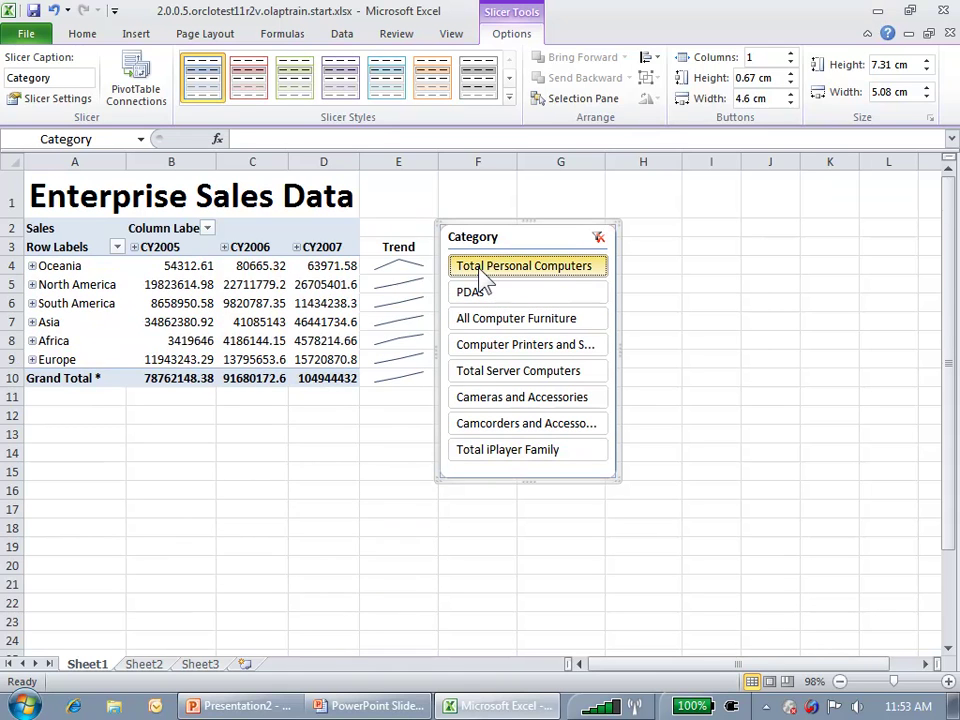
{"action": "left_click", "coordinate": [491, 375]}
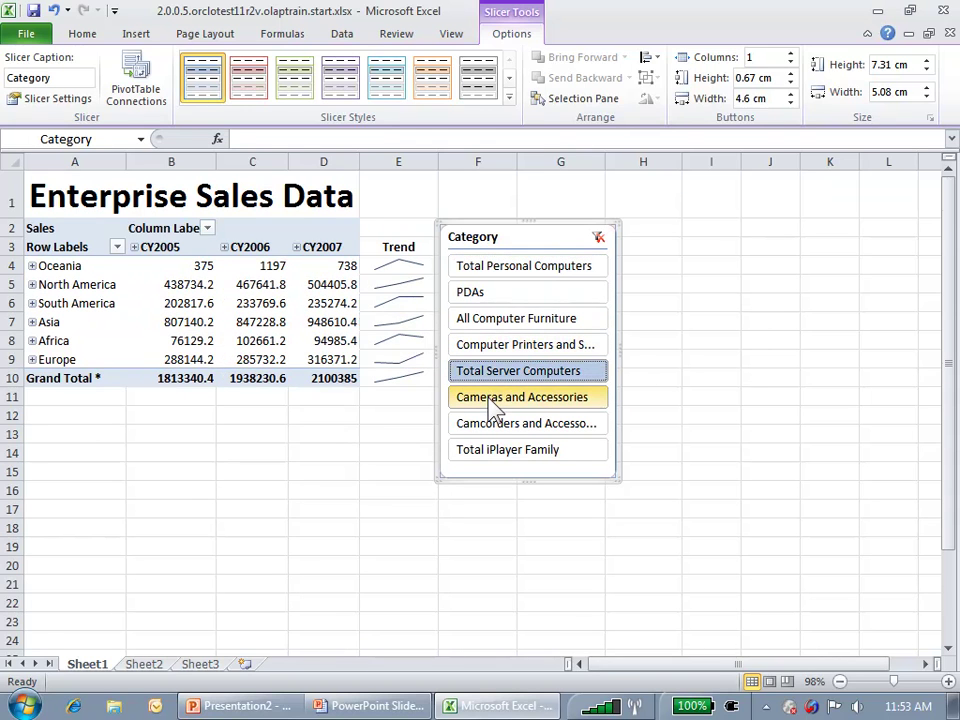
{"action": "left_click", "coordinate": [493, 408]}
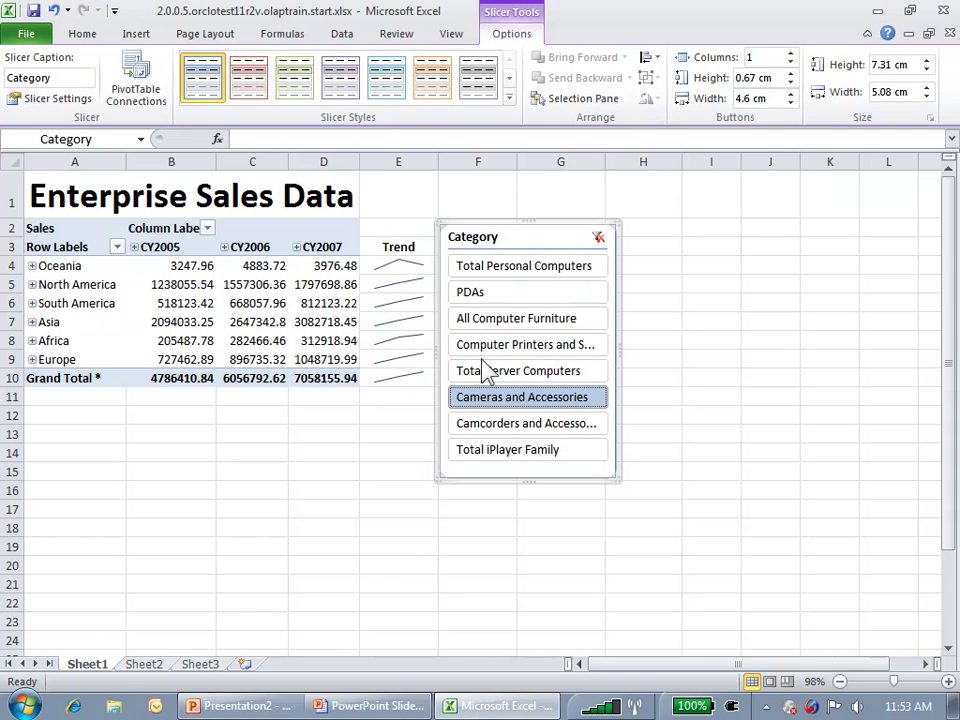
Step: Filter the pivot table by Total Personal Computers, All Computer Furniture, Total Server Computers, and Camcorders and Accessories together
{"action": "left_click", "coordinate": [488, 270]}
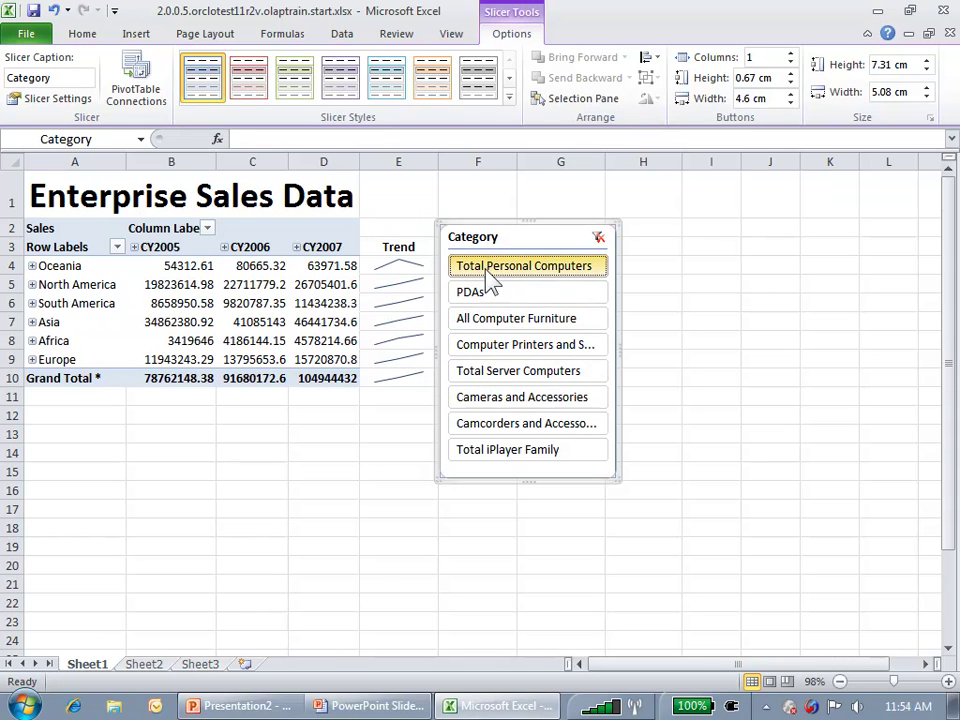
{"action": "left_click", "coordinate": [493, 325], "text": "ctrl"}
{"action": "left_click", "coordinate": [489, 374], "text": "ctrl"}
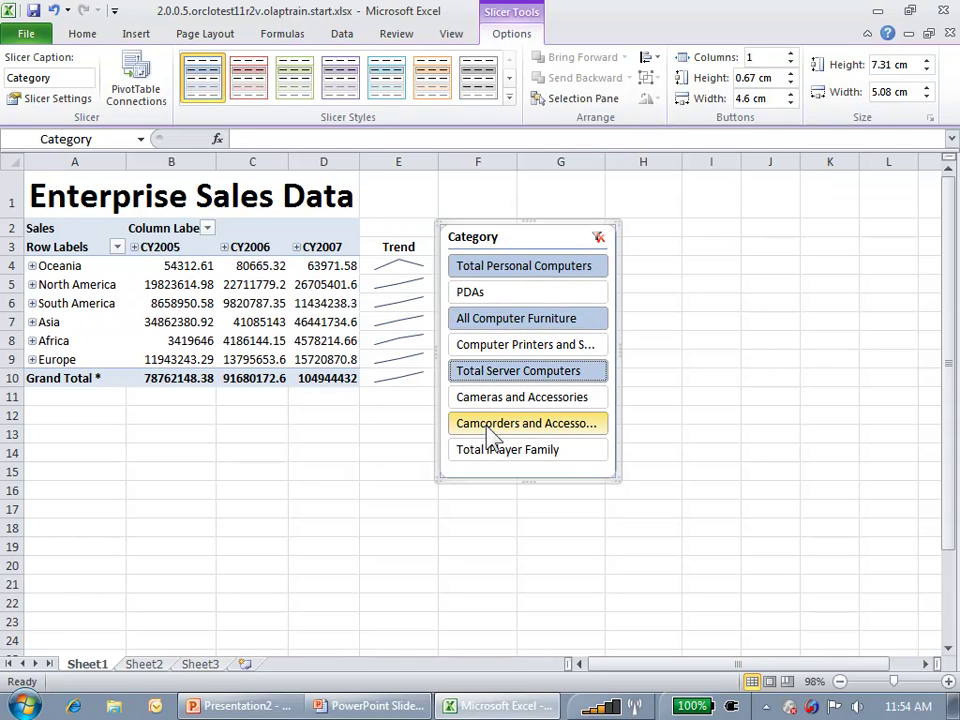
{"action": "left_click", "coordinate": [480, 425], "text": "ctrl"}
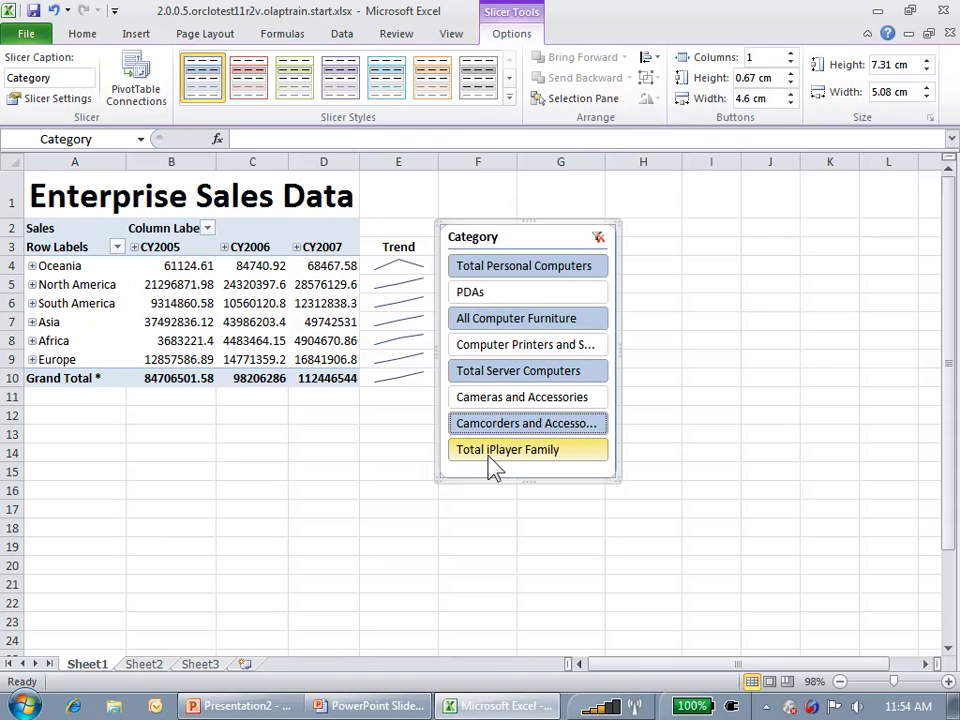
Step: Filter the pivot table by the contiguous category range from Computer Printers and Supplies through Total iPlayer Family
{"action": "left_click", "coordinate": [491, 455]}
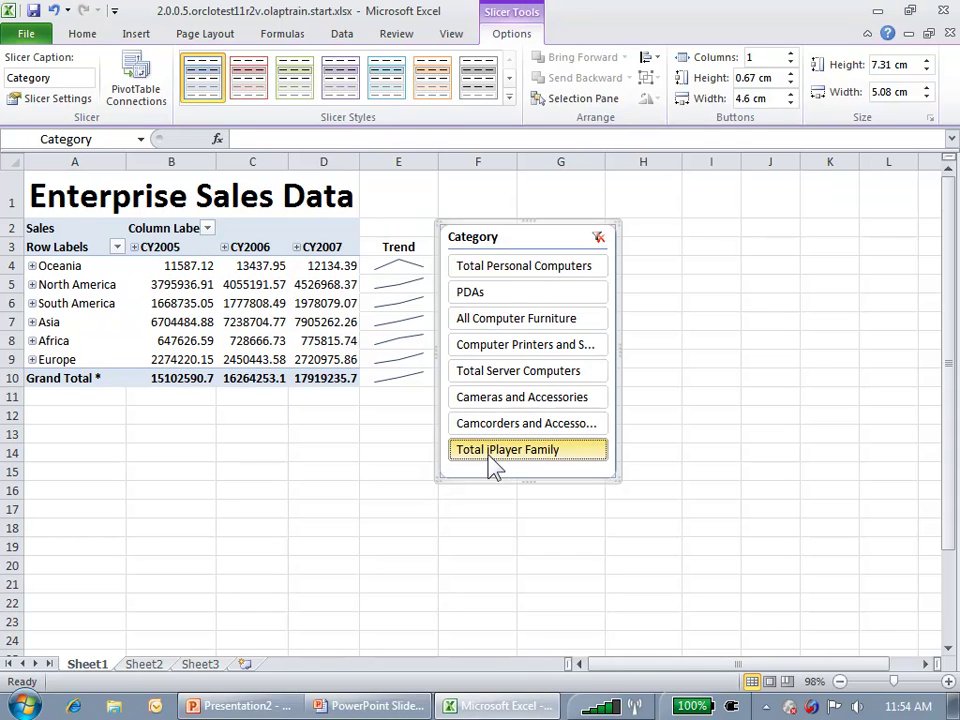
{"action": "left_click", "coordinate": [482, 347], "text": "shift"}
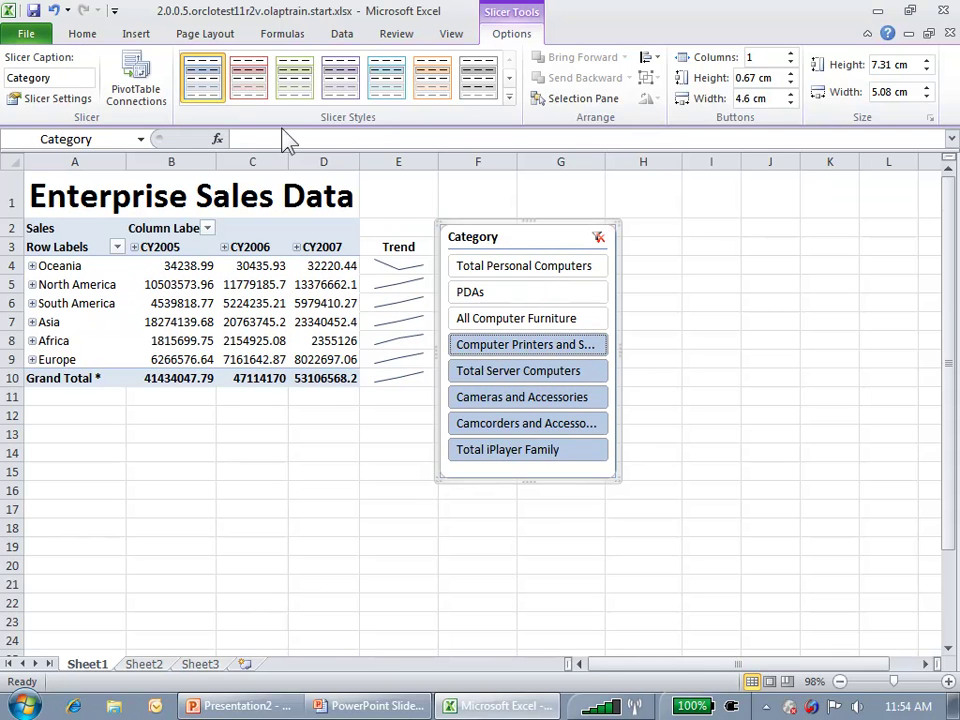
Step: Insert a basic 2-D pie chart based on the sales pivot table
{"action": "left_click", "coordinate": [130, 36]}
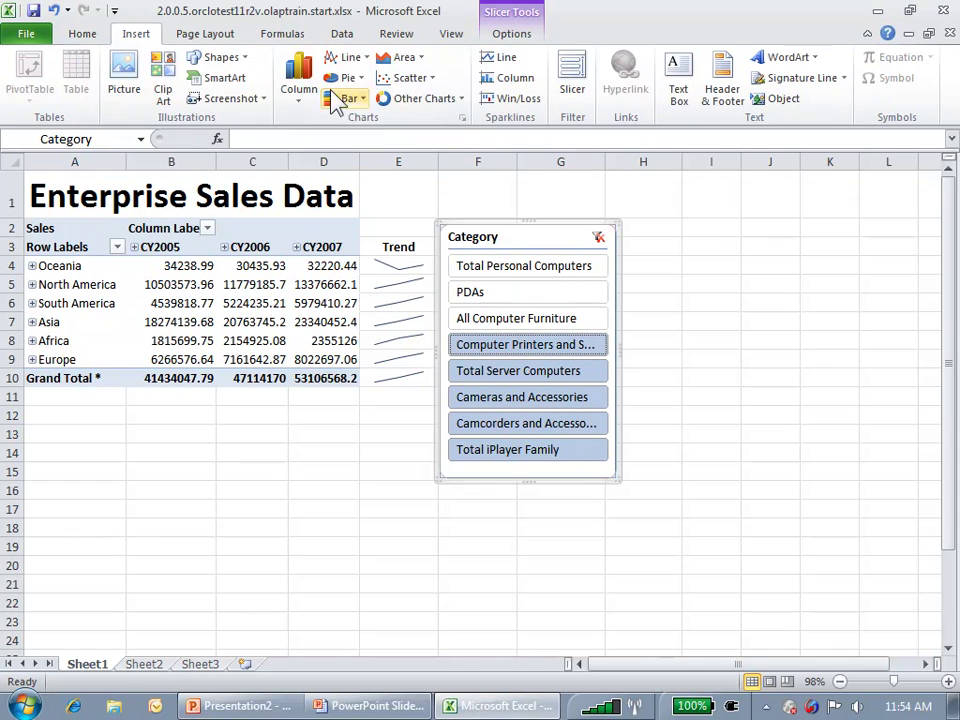
{"action": "left_click", "coordinate": [245, 285]}
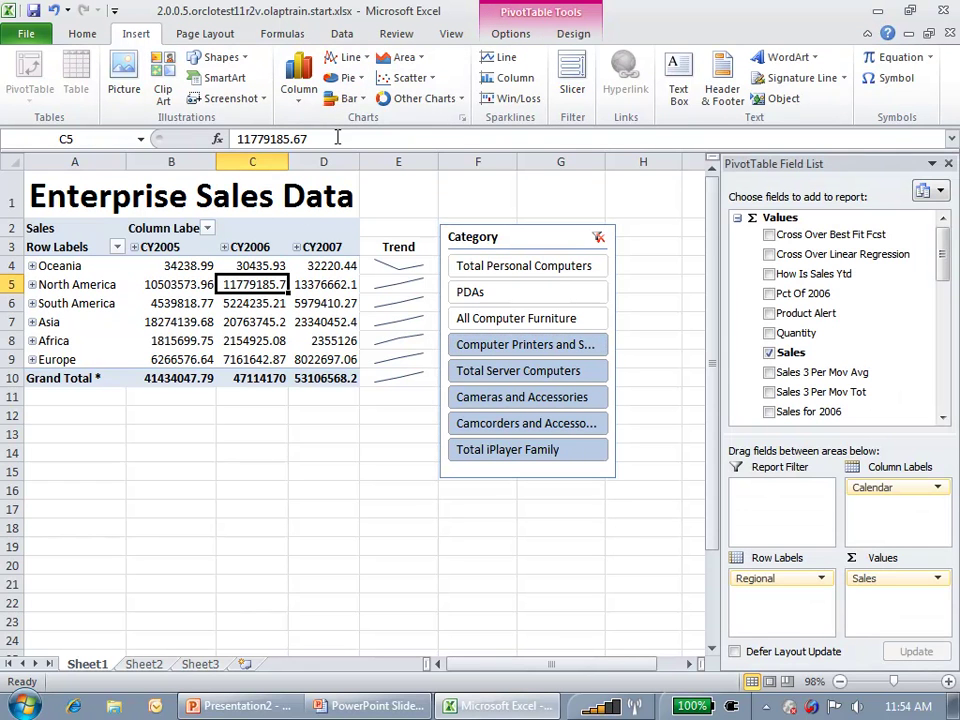
{"action": "left_click", "coordinate": [349, 80]}
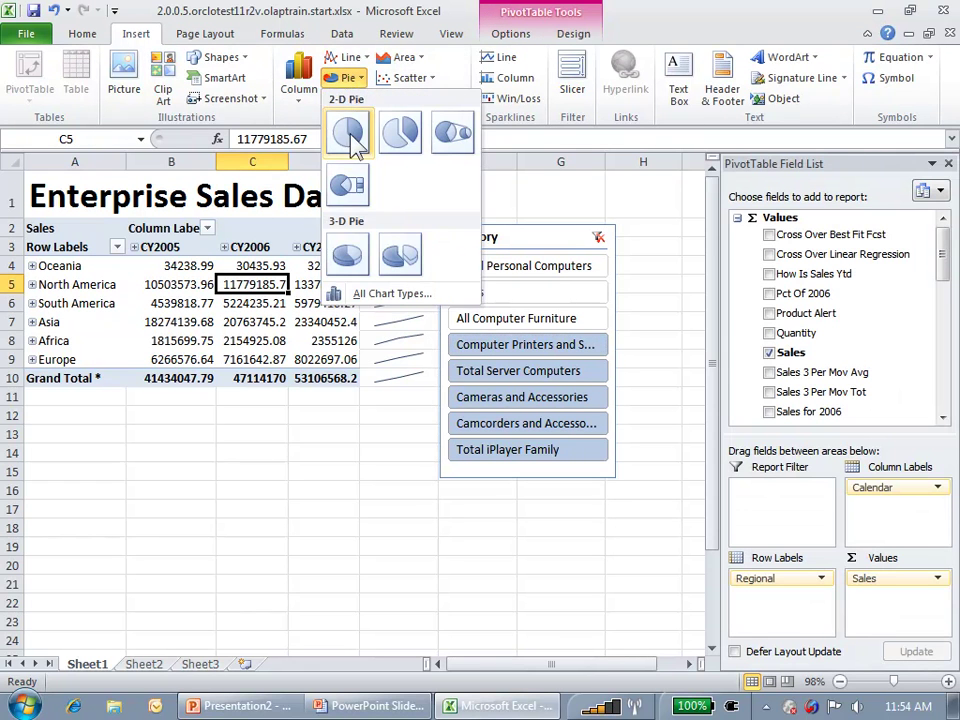
{"action": "left_click", "coordinate": [347, 129]}
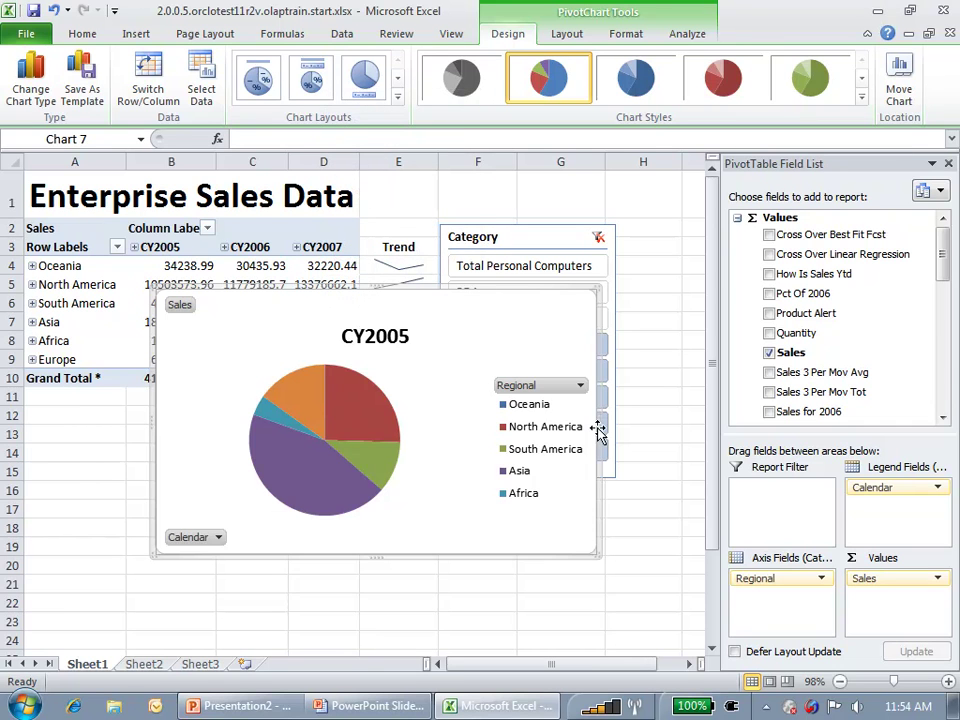
Step: Reduce the pie chart's width and height and place it directly below the pivot table's Grand Total row
{"action": "left_click_drag", "start_coordinate": [598, 426], "coordinate": [537, 426]}
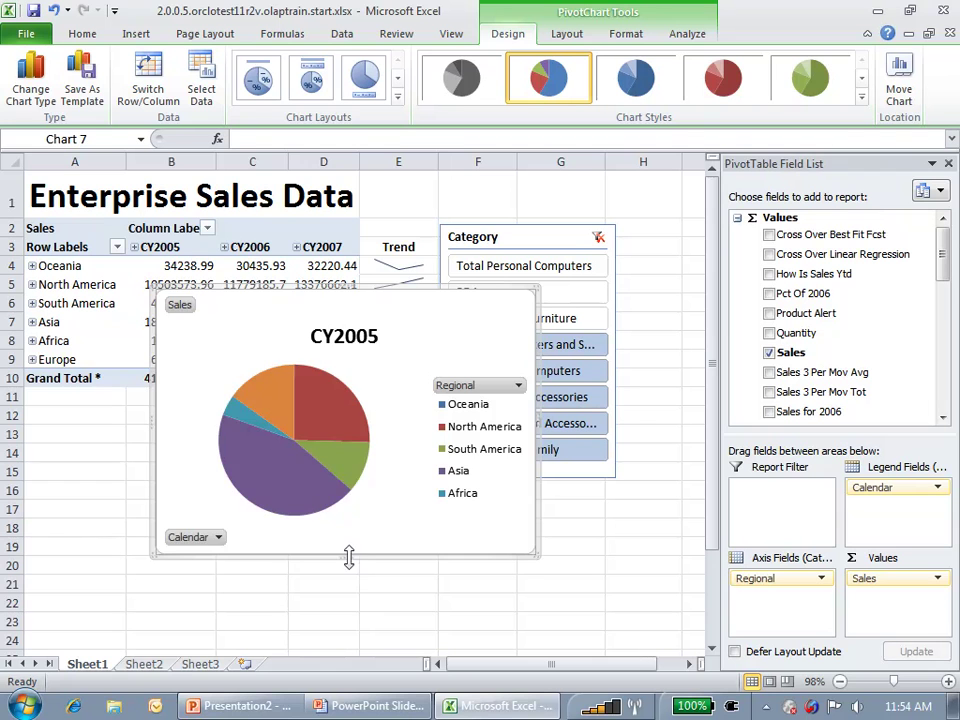
{"action": "left_click_drag", "start_coordinate": [347, 553], "coordinate": [343, 519]}
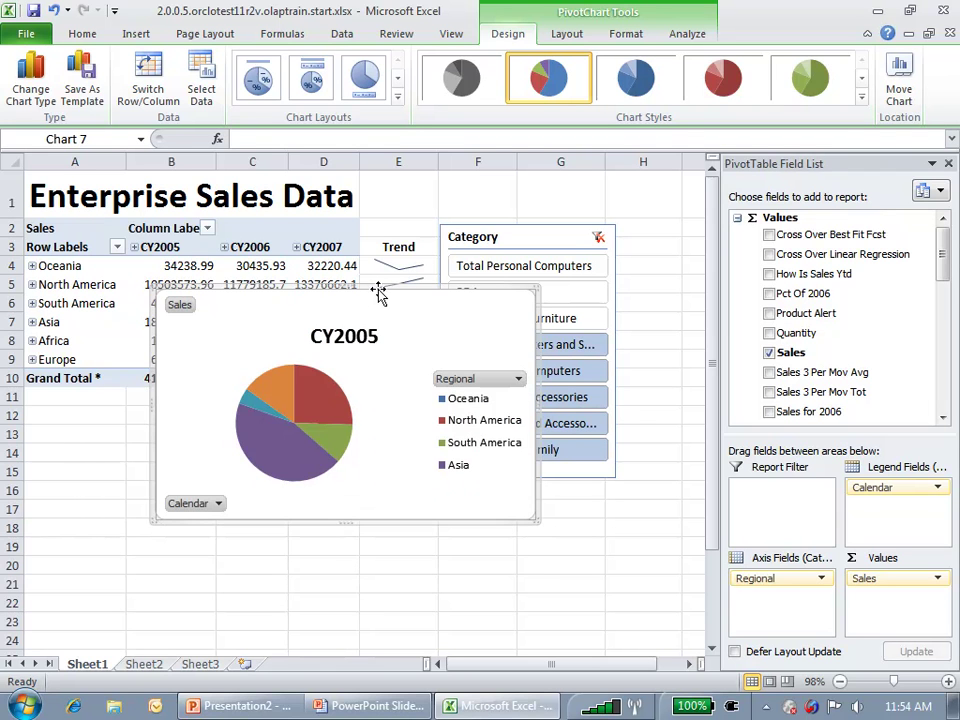
{"action": "left_click_drag", "start_coordinate": [377, 291], "coordinate": [253, 393]}
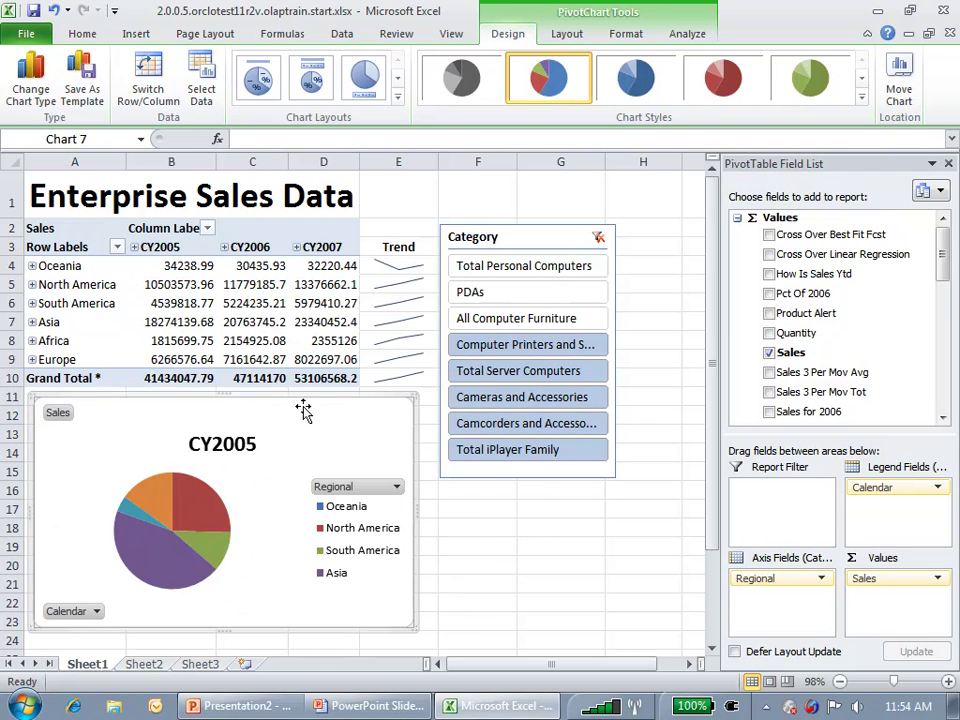
Step: Filter the pivot table and pie chart by Total Personal Computers, All Computer Furniture, and Computer Printers and Supplies, one category at a time
{"action": "left_click", "coordinate": [491, 269]}
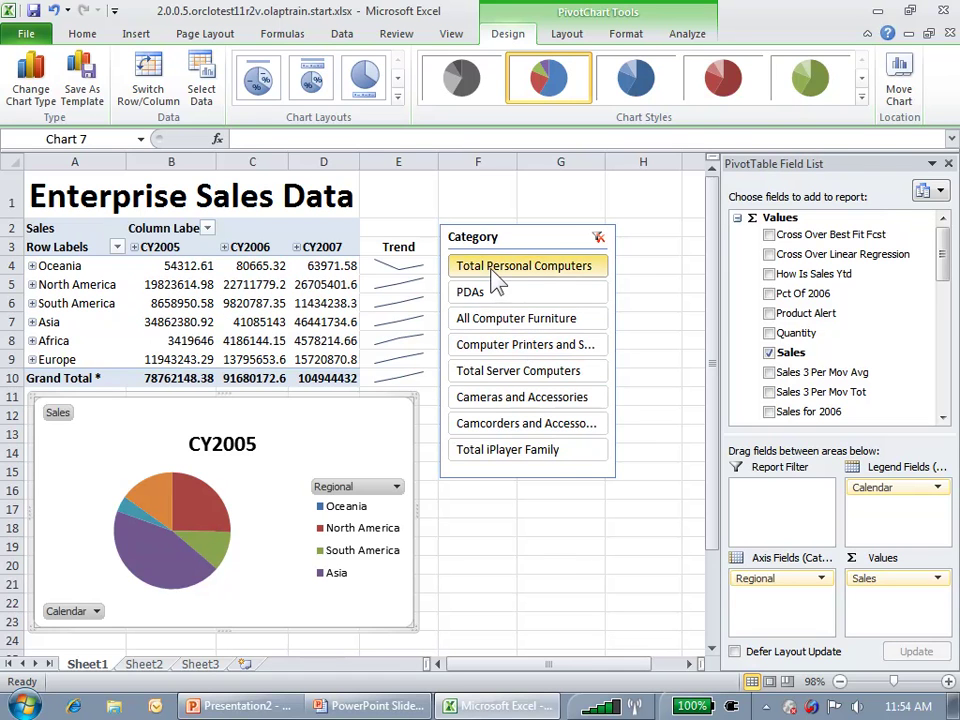
{"action": "left_click", "coordinate": [497, 320]}
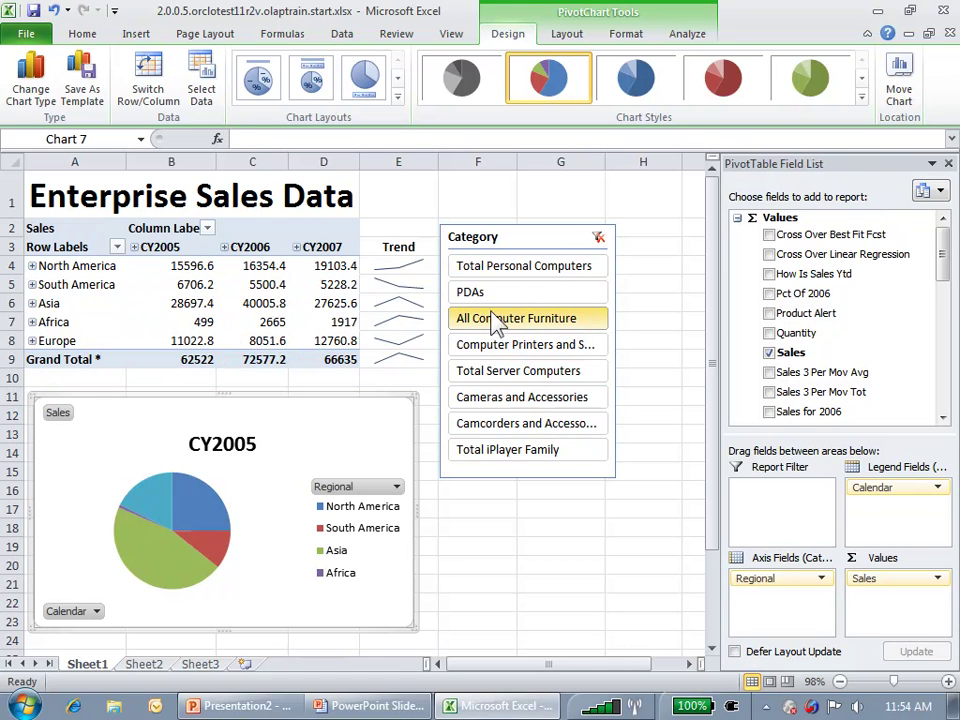
{"action": "left_click", "coordinate": [498, 345]}
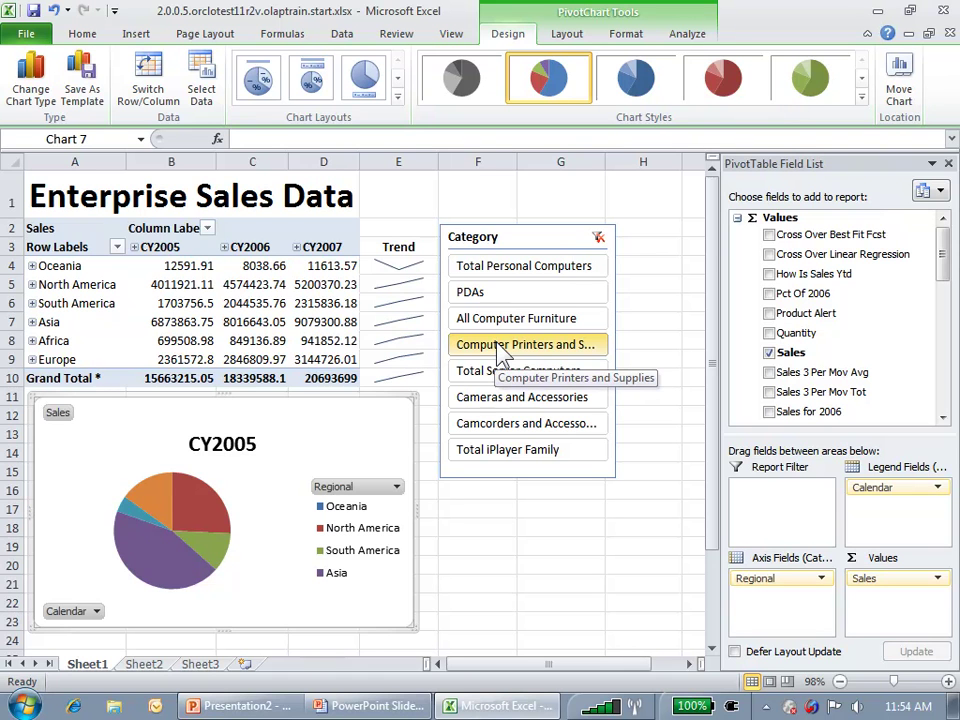
Step: Filter the pivot table and pie chart by the category range from Total Server Computers through Total iPlayer Family
{"action": "left_click", "coordinate": [504, 376]}
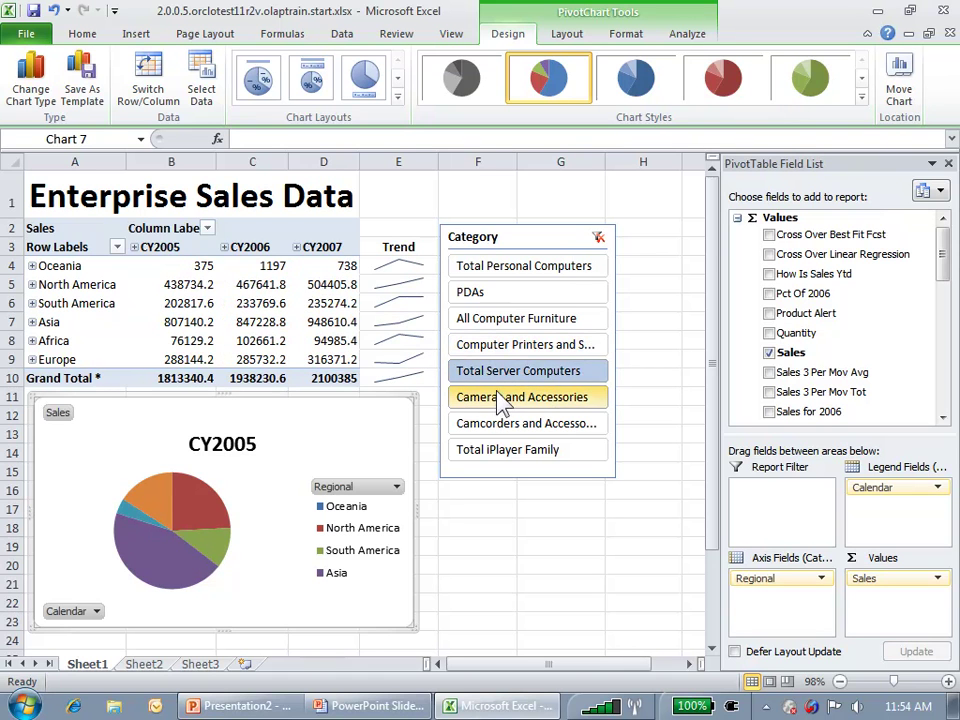
{"action": "left_click", "coordinate": [493, 452], "text": "shift"}
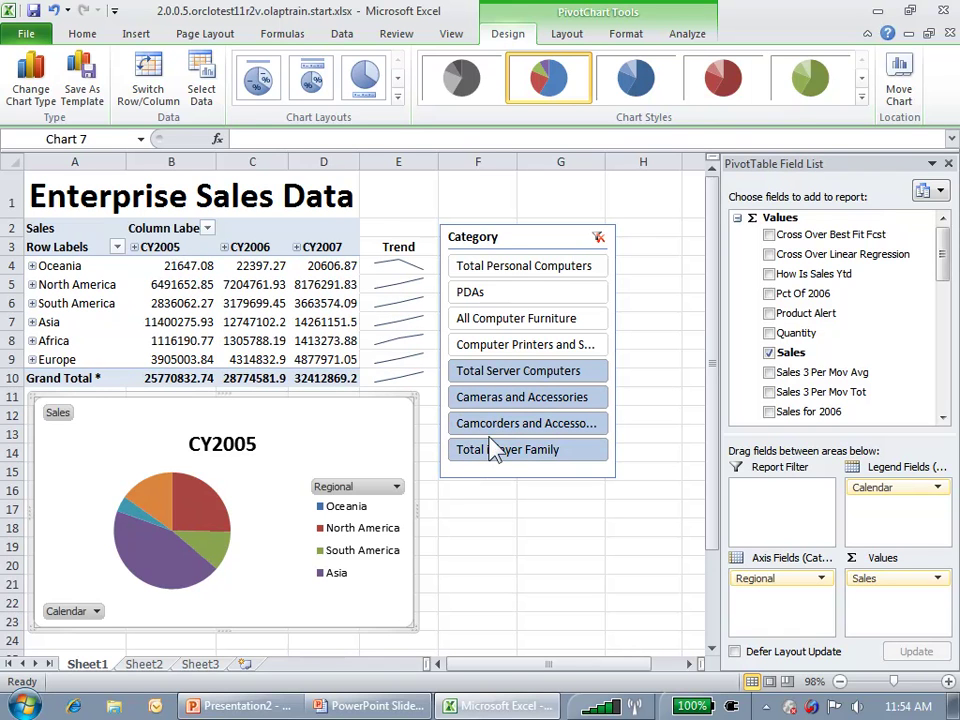